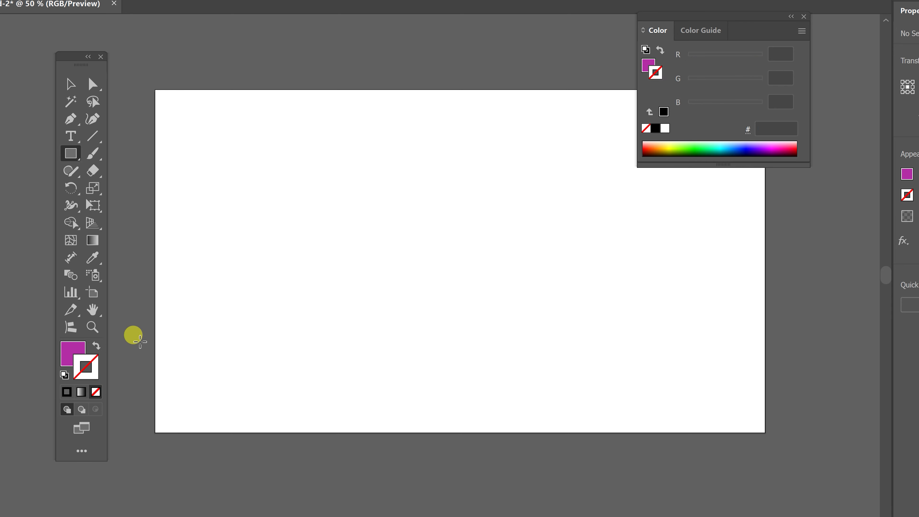
Step: Draw a magenta, strokeless rectangle covering the whole artboard
key("F6")
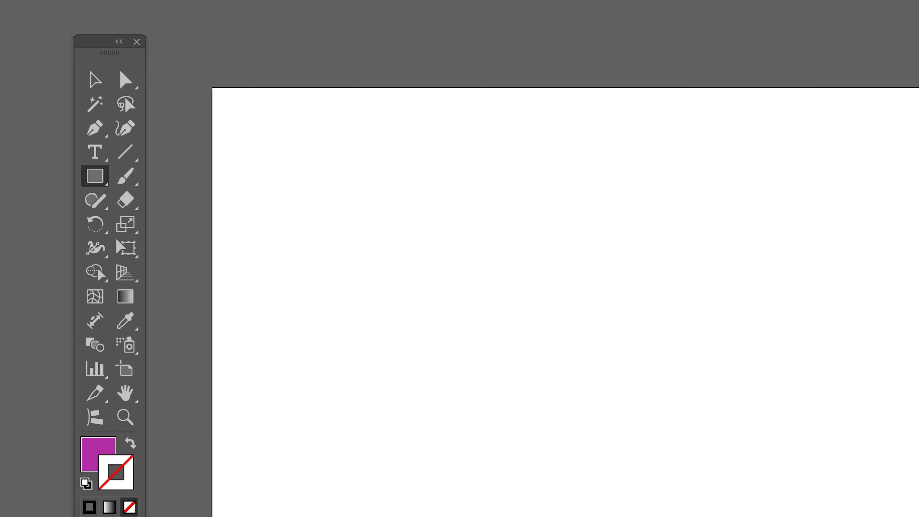
left_click_drag(474, 209, 469, 209)
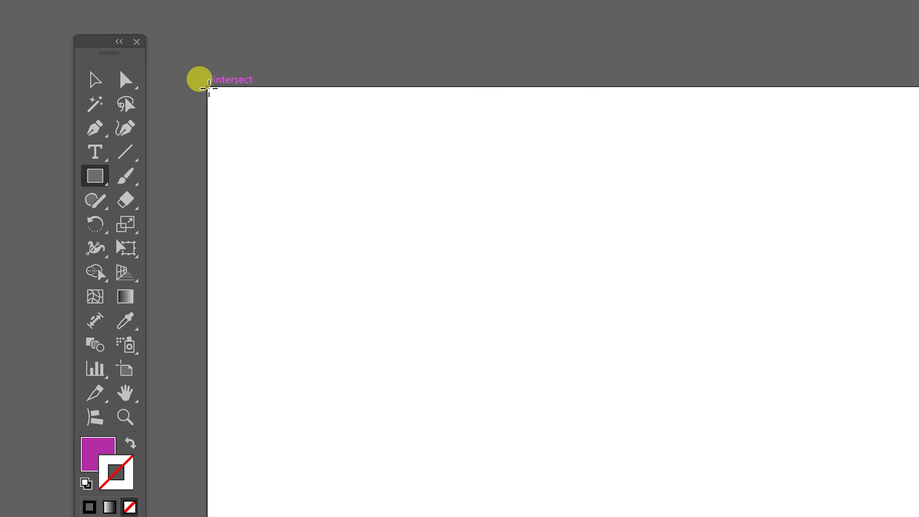
left_click_drag(209, 89, 918, 498)
left_click_drag(881, 472, 881, 472)
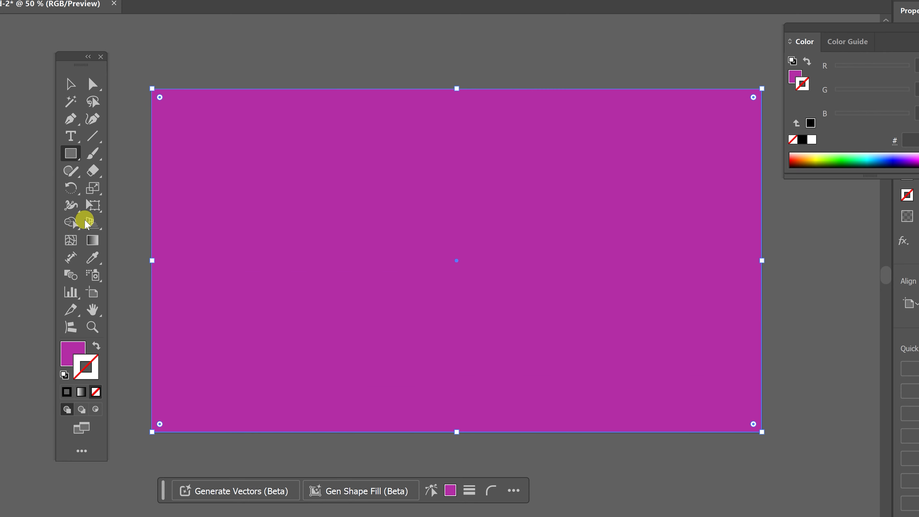
Step: Turn the background rectangle into a gradient mesh, coloring its upper-right corner light blue and its lower-left corner dark purple
left_click(71, 241)
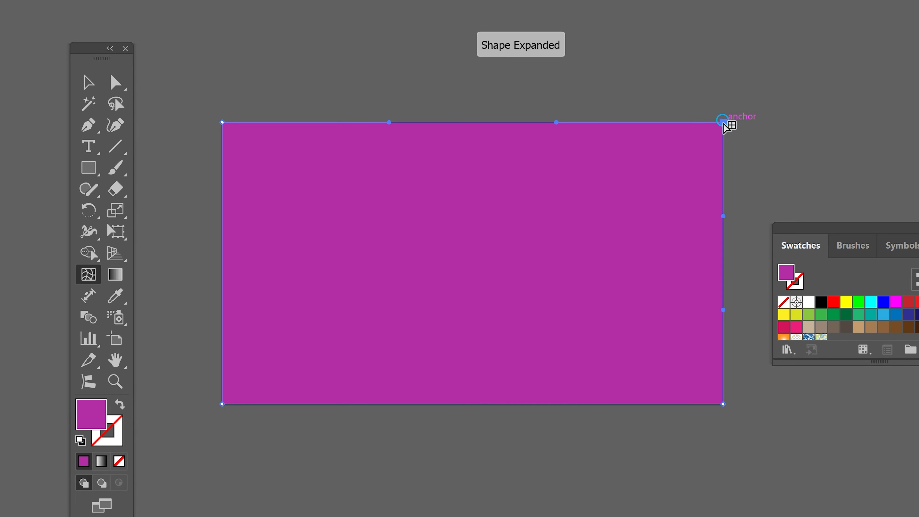
left_click(884, 315)
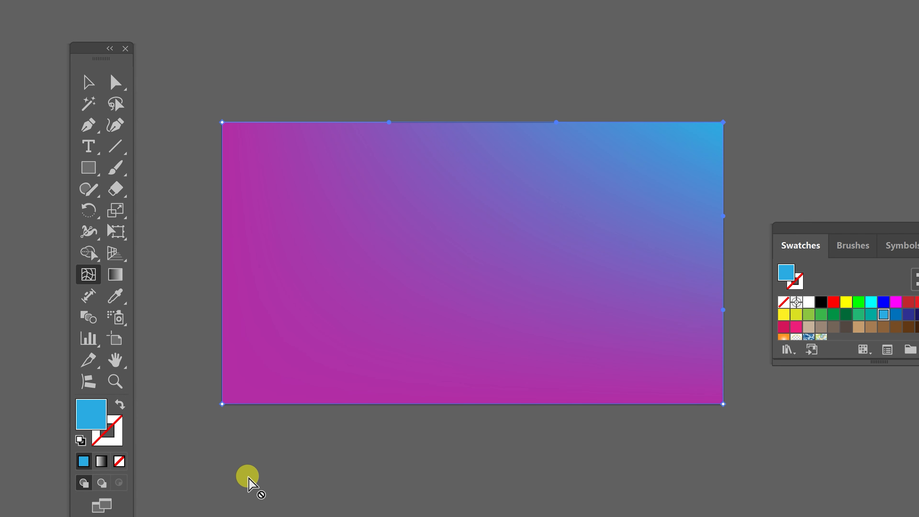
left_click(220, 405)
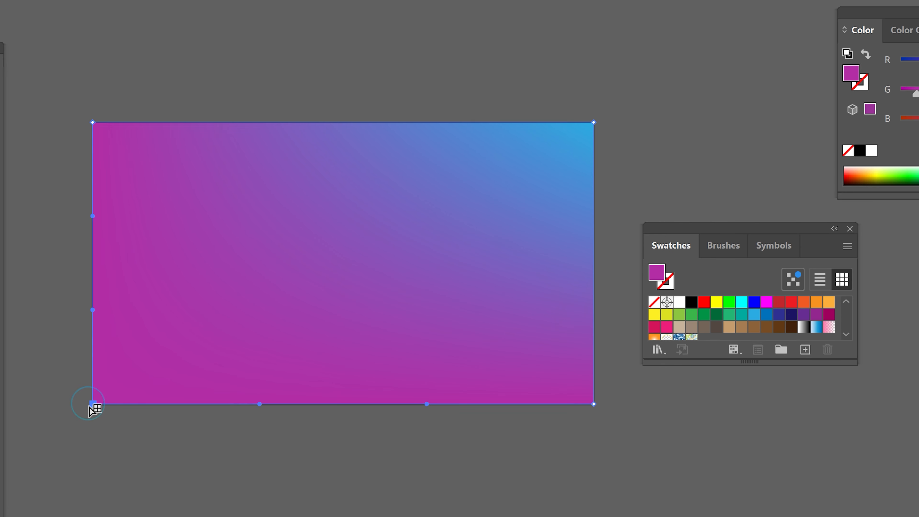
left_click(804, 315)
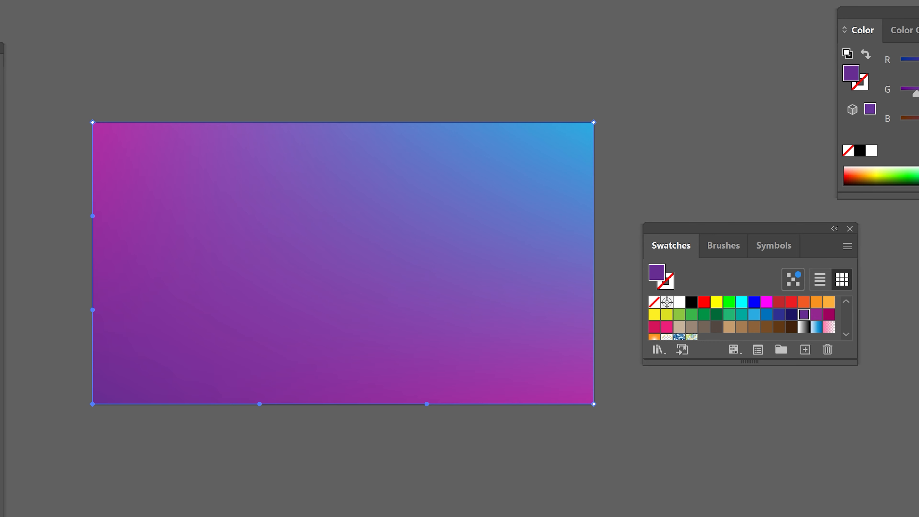
Step: Lock Layer 1 containing the gradient background and add a new layer above it
left_click_drag(918, 12, 622, 13)
left_click_drag(741, 3, 762, 15)
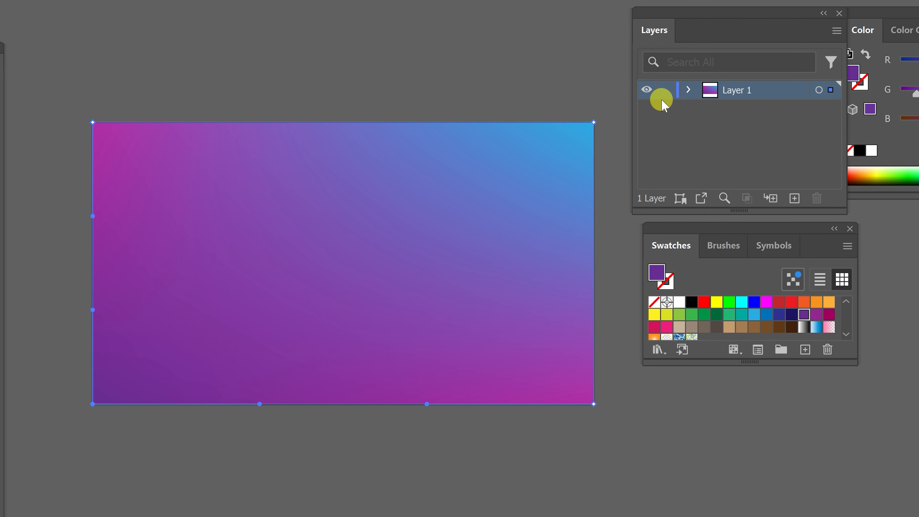
left_click(666, 90)
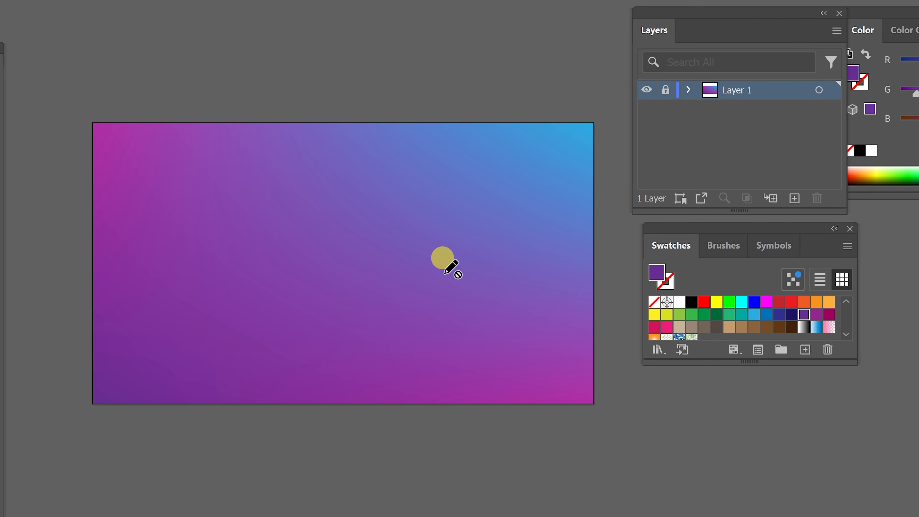
left_click(794, 198)
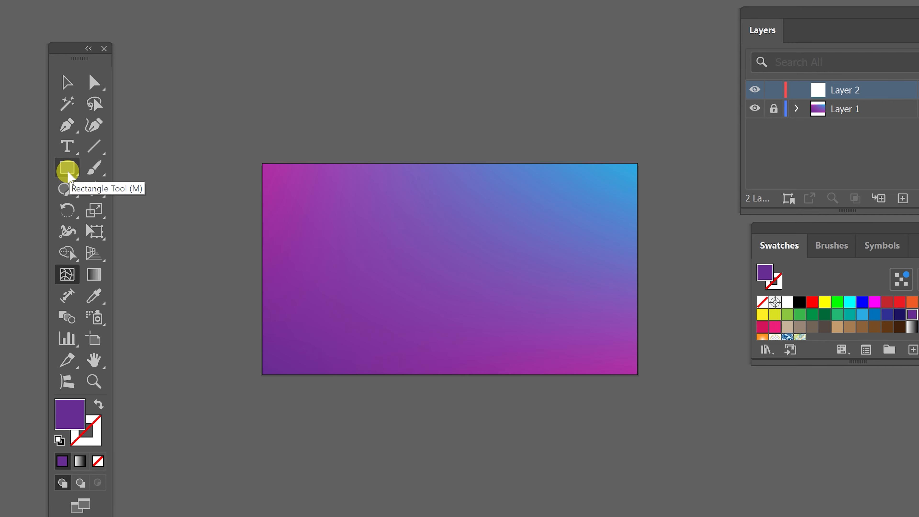
Step: Draw a wide purple rectangle above the artboard and convert it to a flat gradient mesh with 7 rows and 3 columns
left_click(67, 170)
left_click_drag(232, 37, 654, 192)
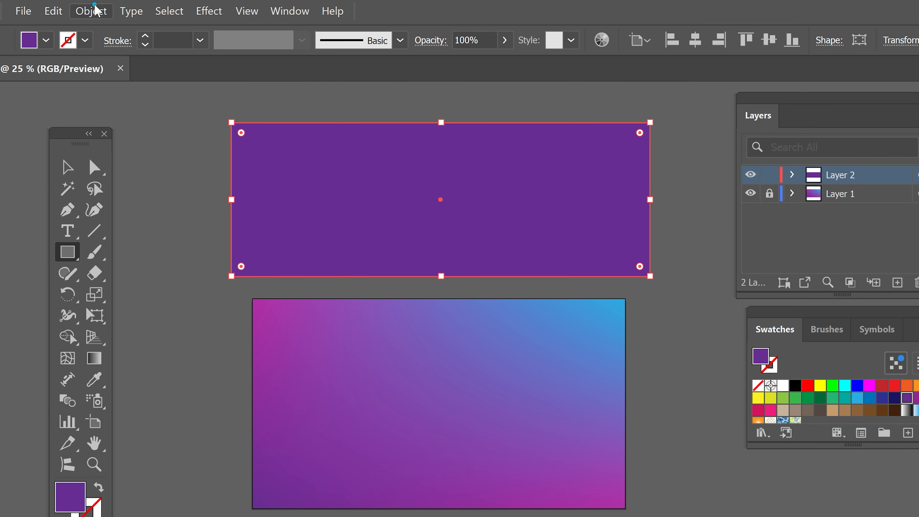
left_click(90, 10)
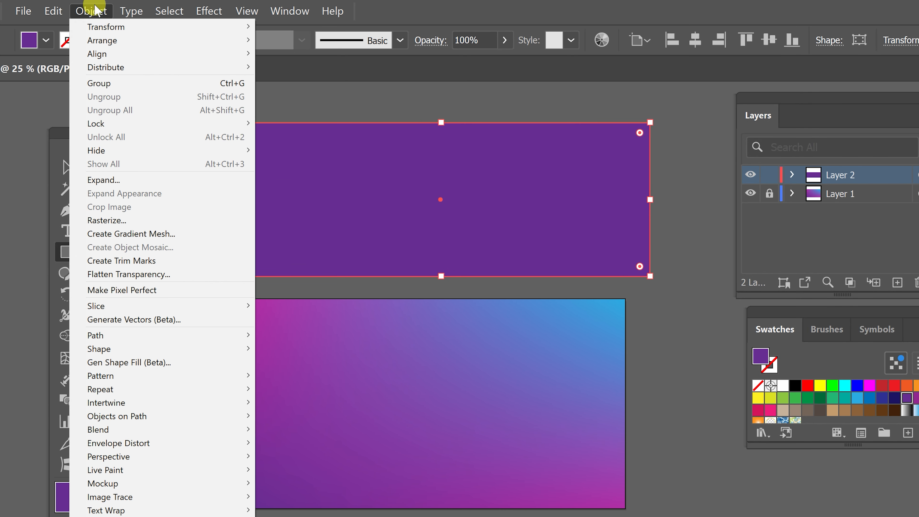
left_click(150, 235)
left_click_drag(618, 315, 727, 279)
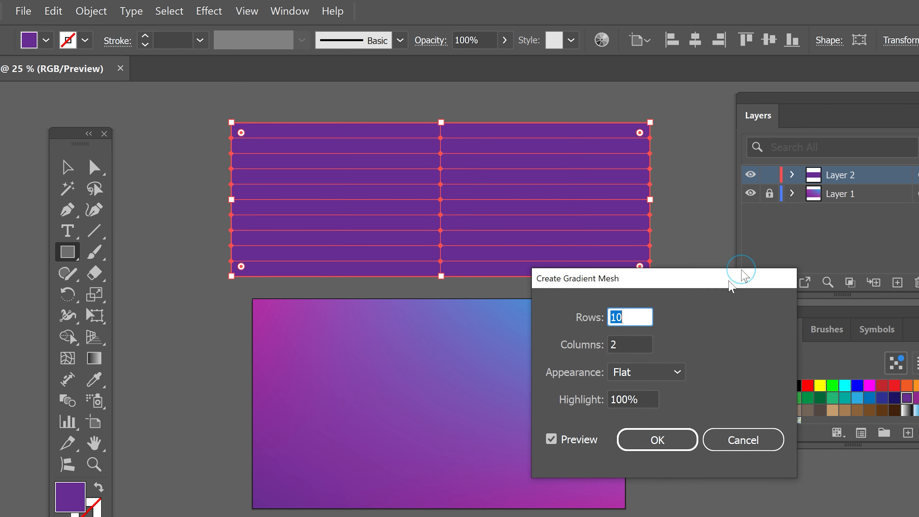
key("Tab")
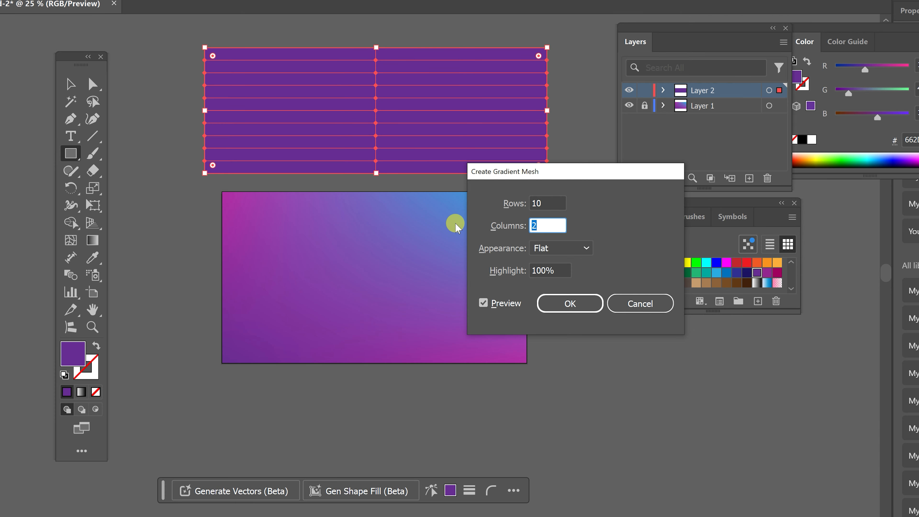
type("3")
double_click(550, 202)
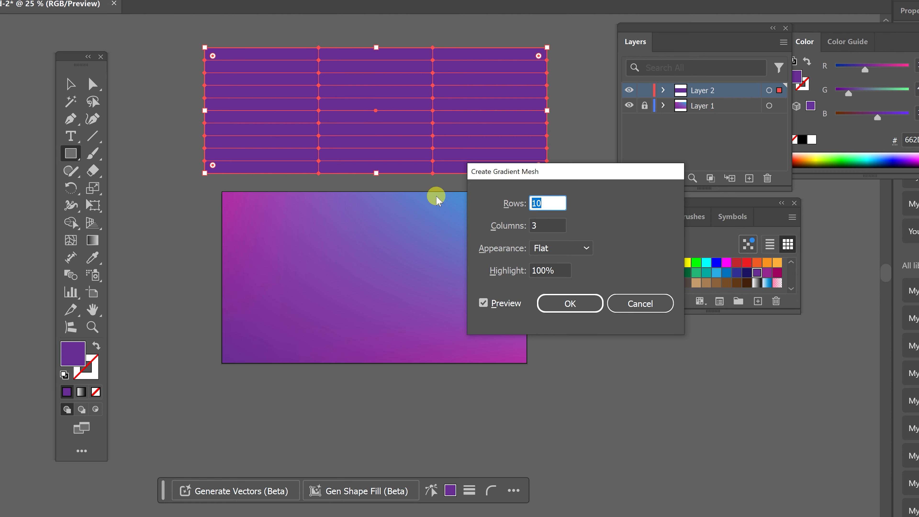
type("7")
left_click(569, 306)
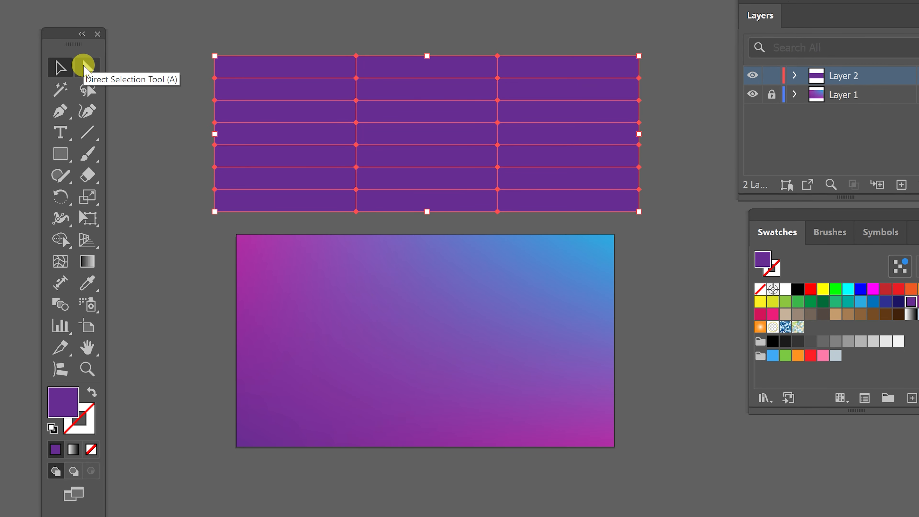
Step: Color the two middle lines of mesh points yellow and move the purple line below them up close to the yellow band
left_click(83, 65)
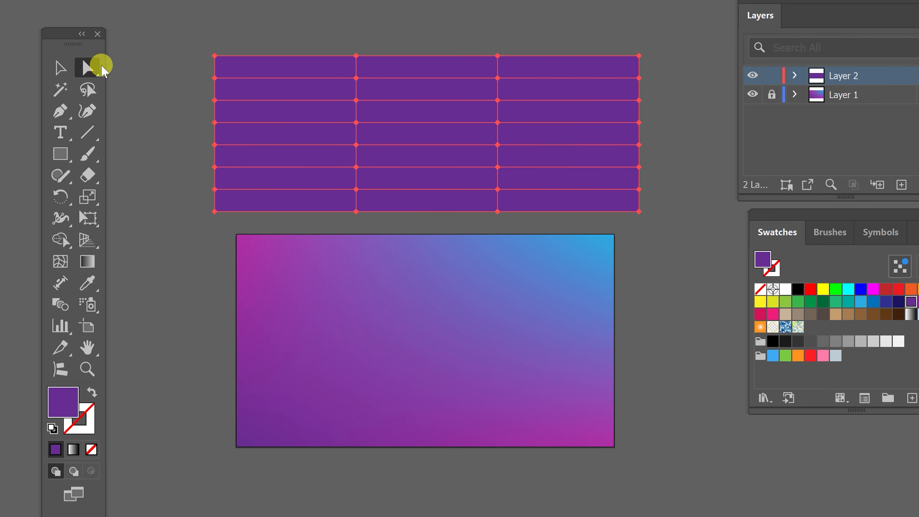
left_click_drag(182, 114, 652, 147)
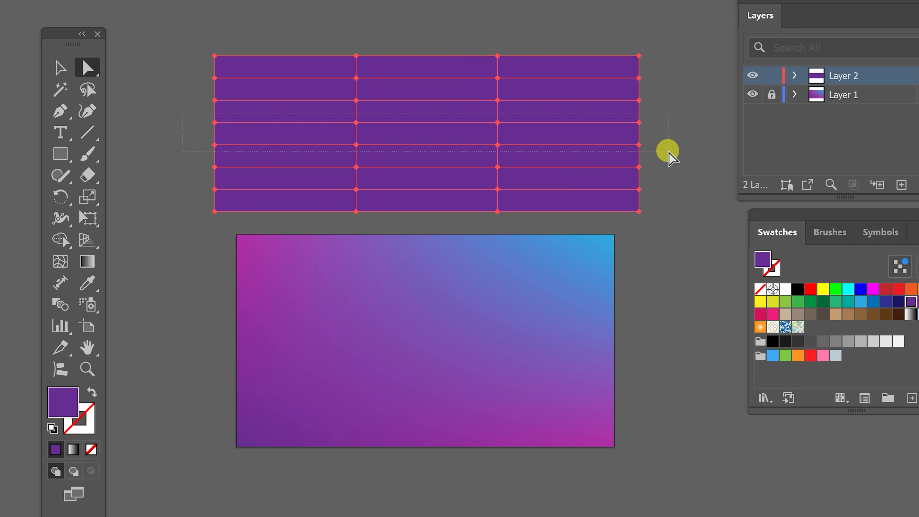
left_click(823, 289)
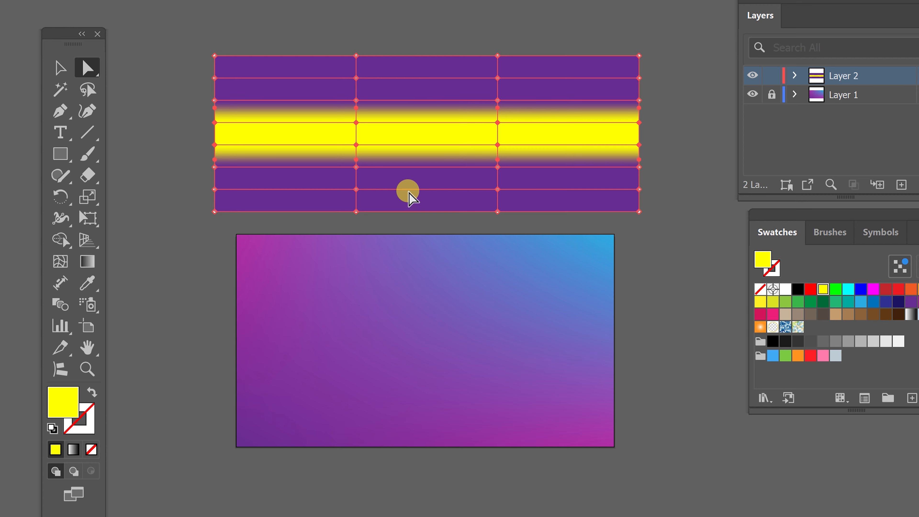
key("ctrl+equal")
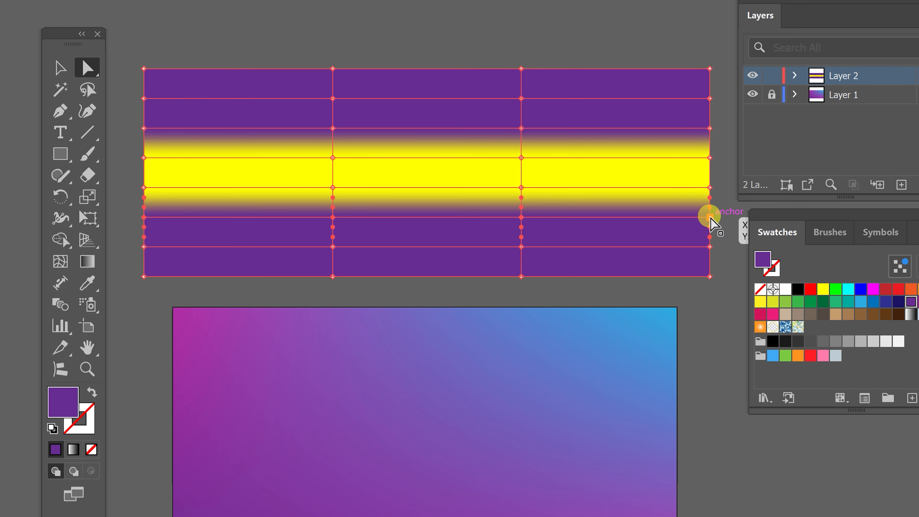
left_click_drag(710, 217, 710, 200)
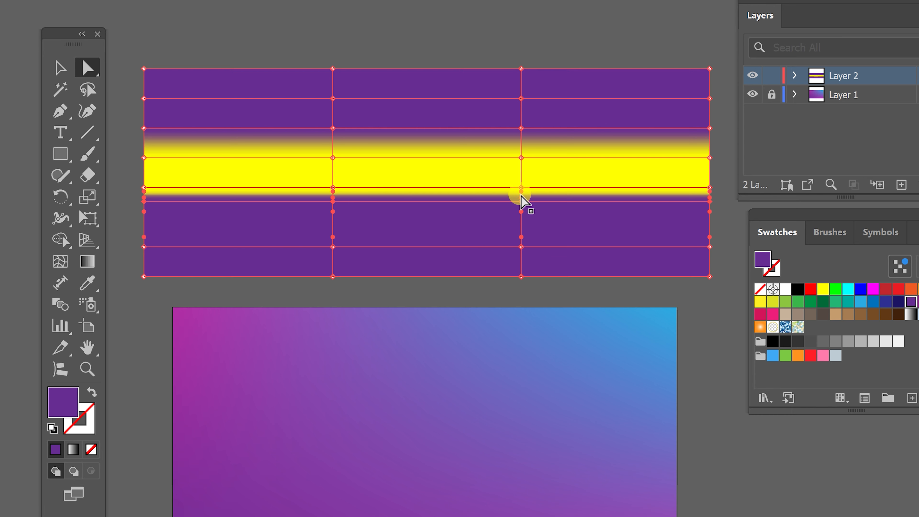
Step: Select the second line of mesh points from the top of the striped rectangle and color it magenta
left_click(179, 96)
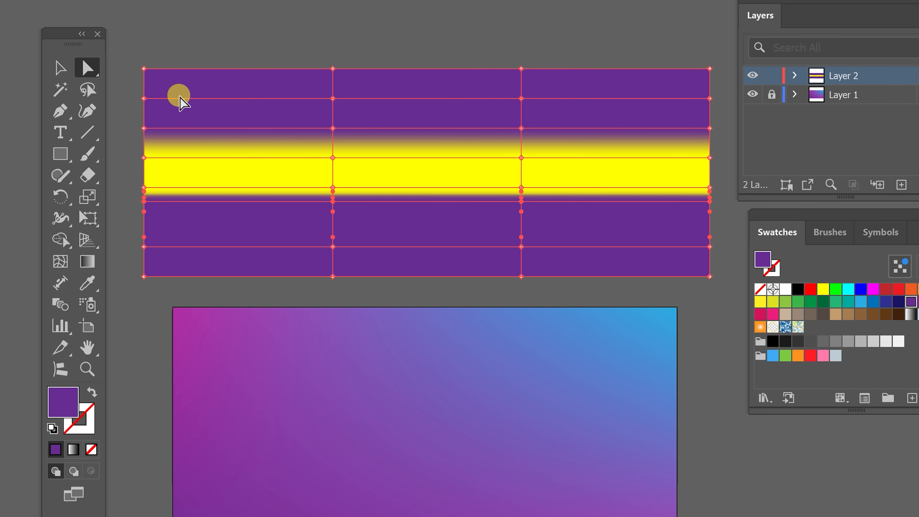
left_click_drag(691, 133, 717, 109)
left_click(873, 289)
key("space")
left_click_drag(399, 209, 409, 211)
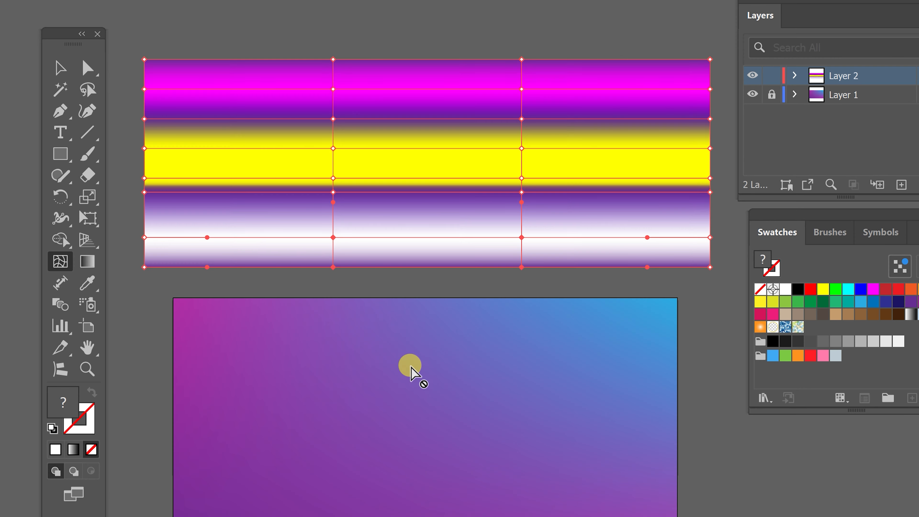
Step: Add a mesh line between the lower purple and white bands and fill its points with purple sampled from the line above
left_click(145, 218)
key("a")
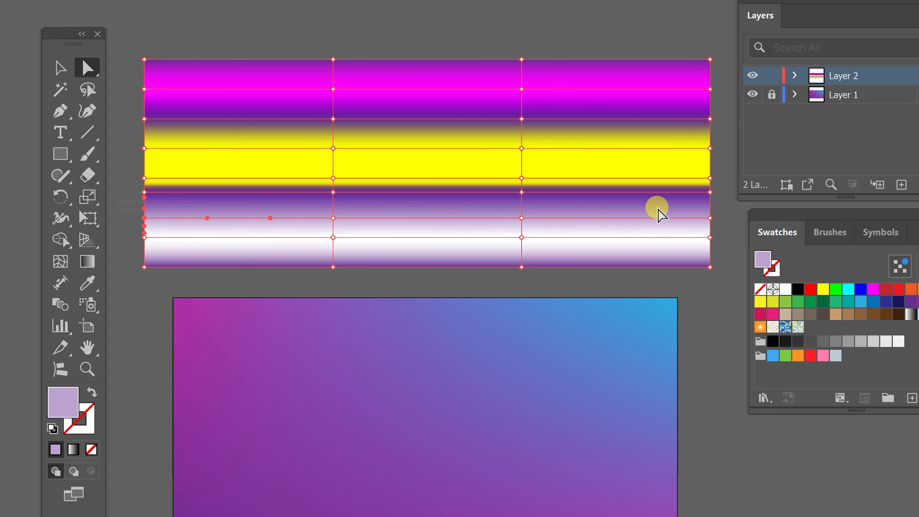
scroll(619, 222, "up", 2)
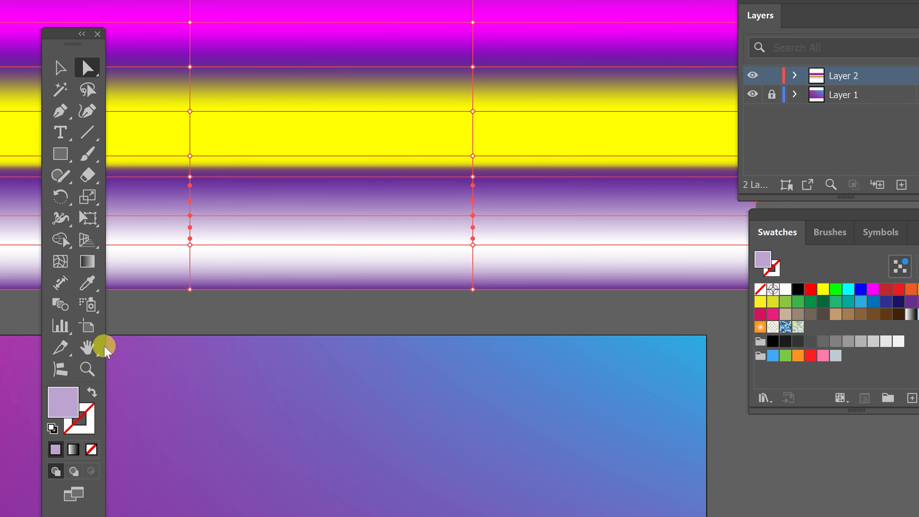
left_click(91, 284)
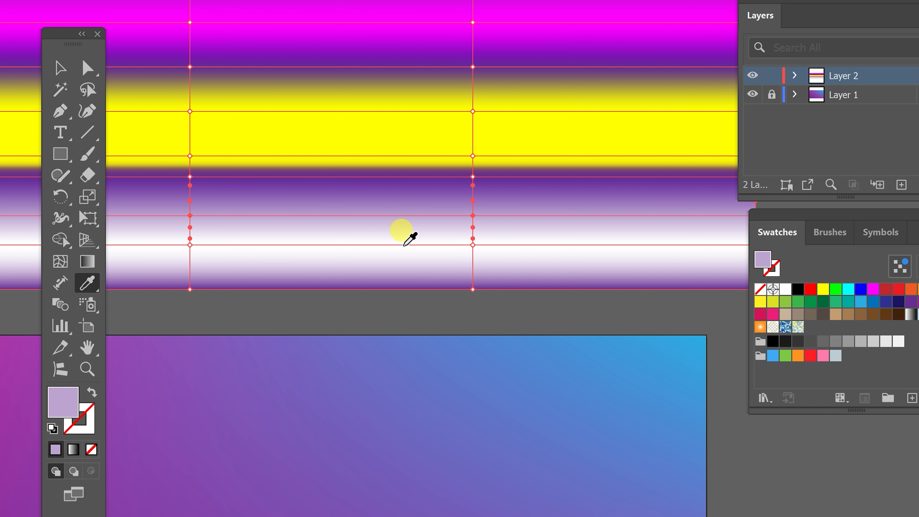
left_click(474, 176)
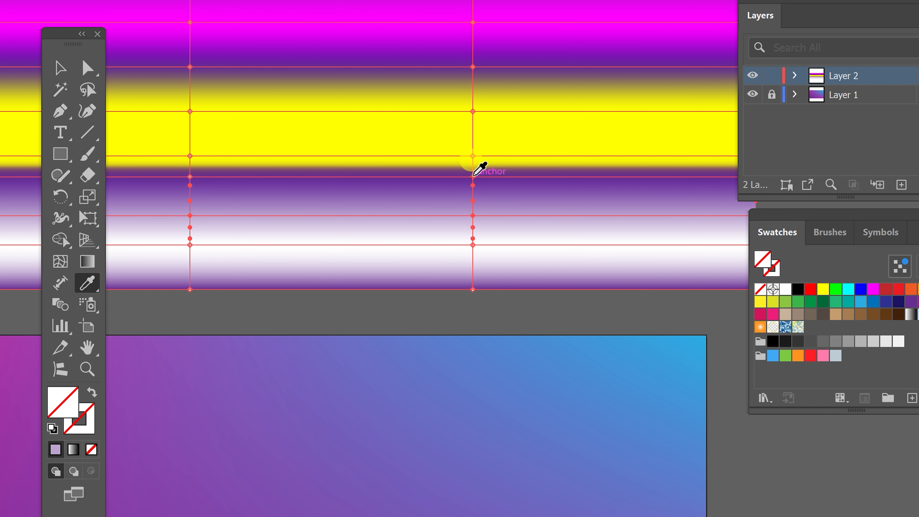
left_click(474, 176)
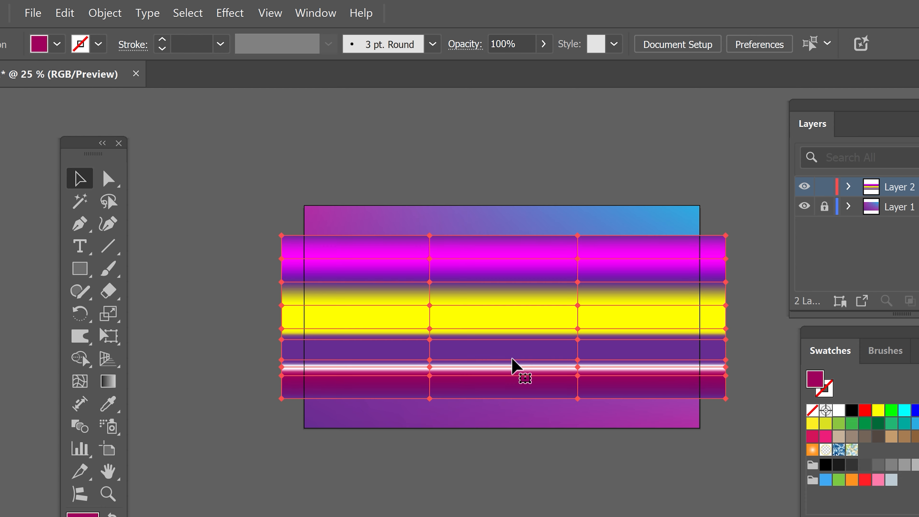
Step: Apply an envelope distort mesh with 2 rows and 2 columns to the striped shape and switch to direct selection of its points
key("v")
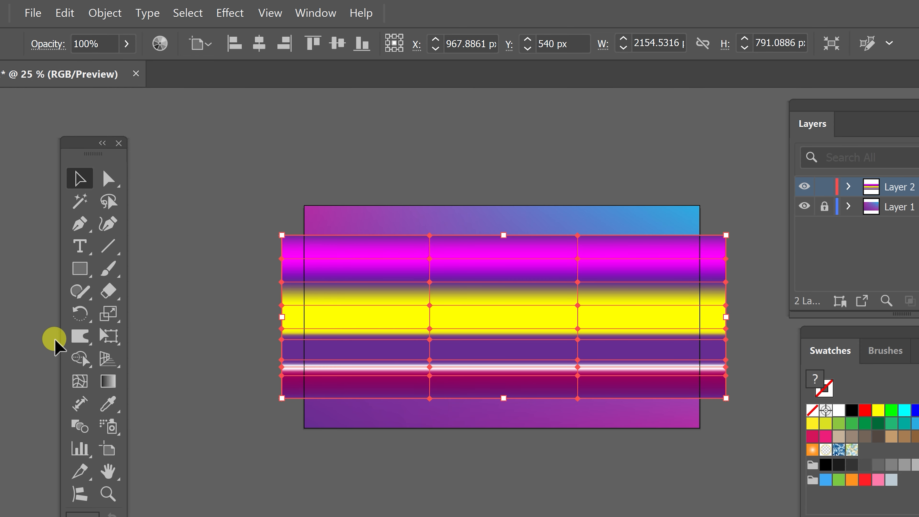
left_click(105, 14)
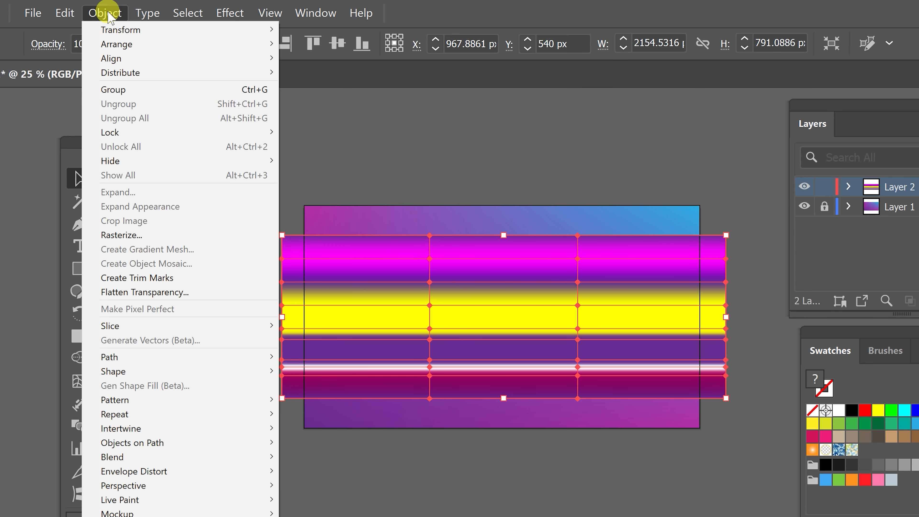
mouse_move(220, 474)
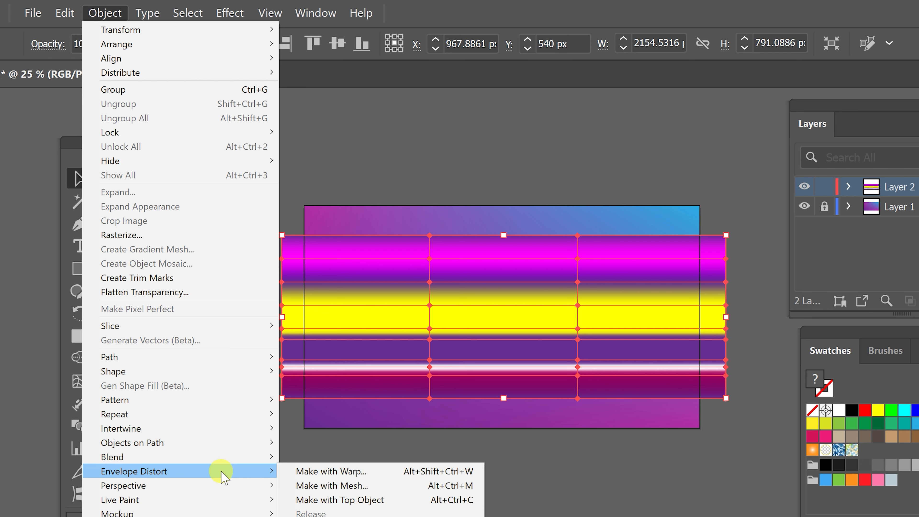
left_click(354, 487)
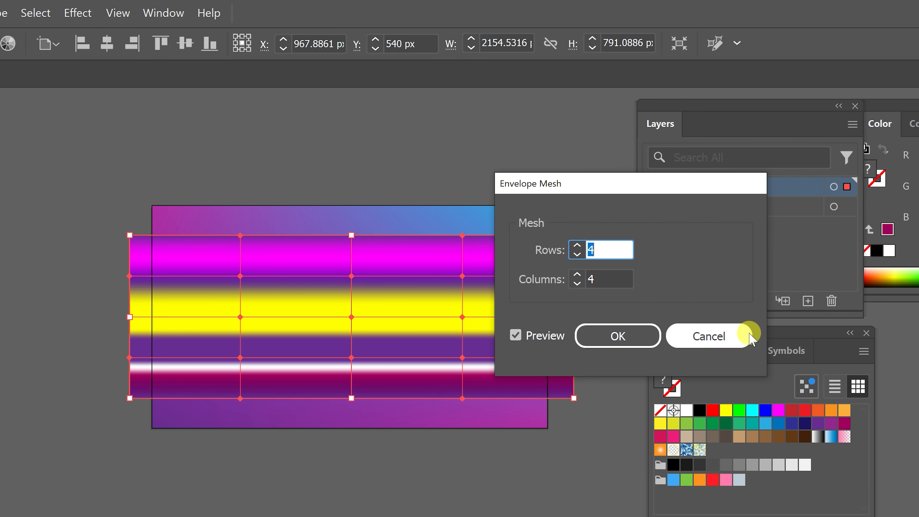
type("2")
key("Tab")
type("2")
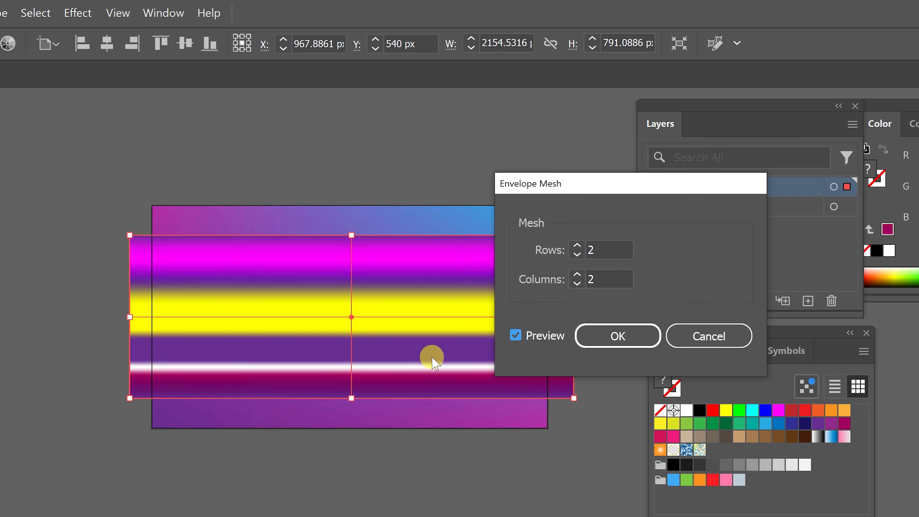
left_click(612, 336)
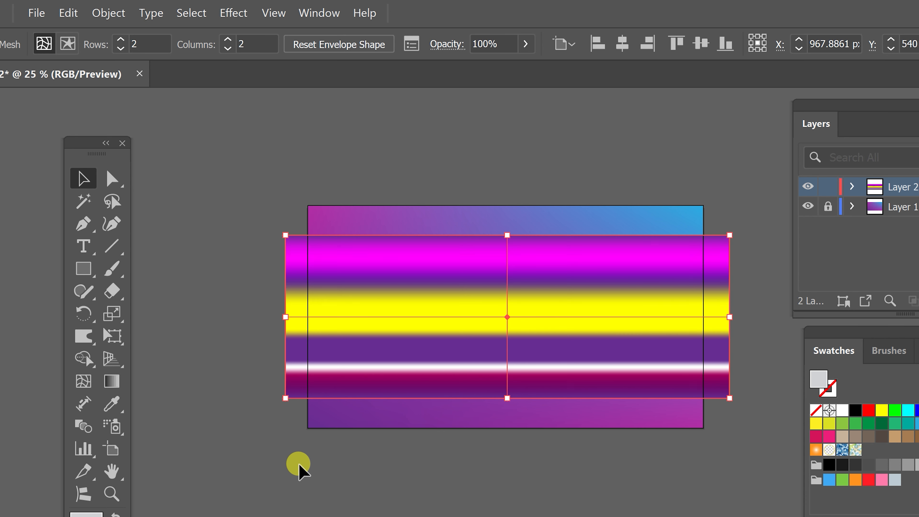
left_click(111, 178)
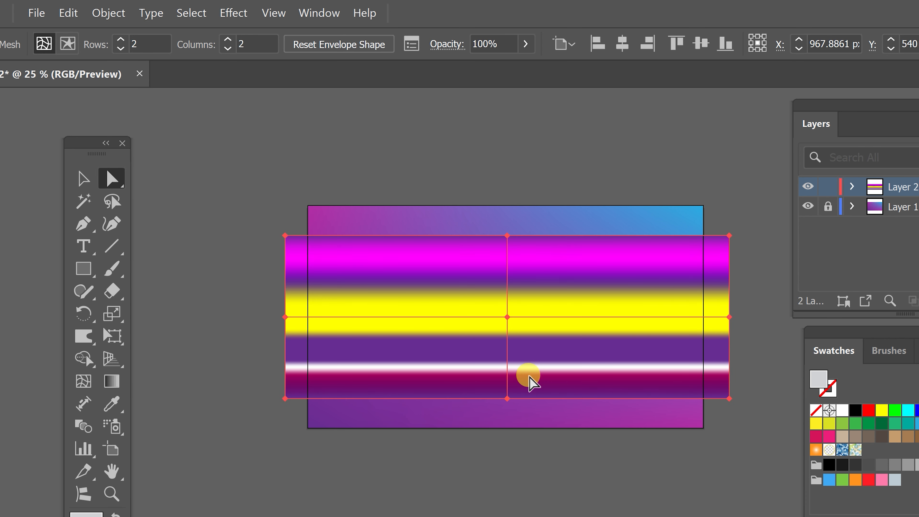
Step: Bend the striped shape by moving the envelope's bottom middle point up and right and its top middle point down and left
left_click_drag(507, 398, 512, 364)
key("ctrl+z")
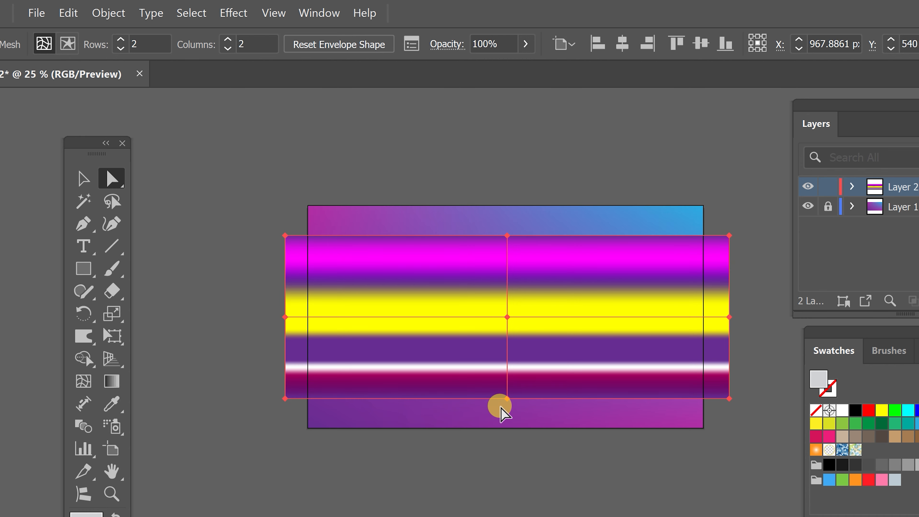
left_click_drag(506, 397, 535, 375)
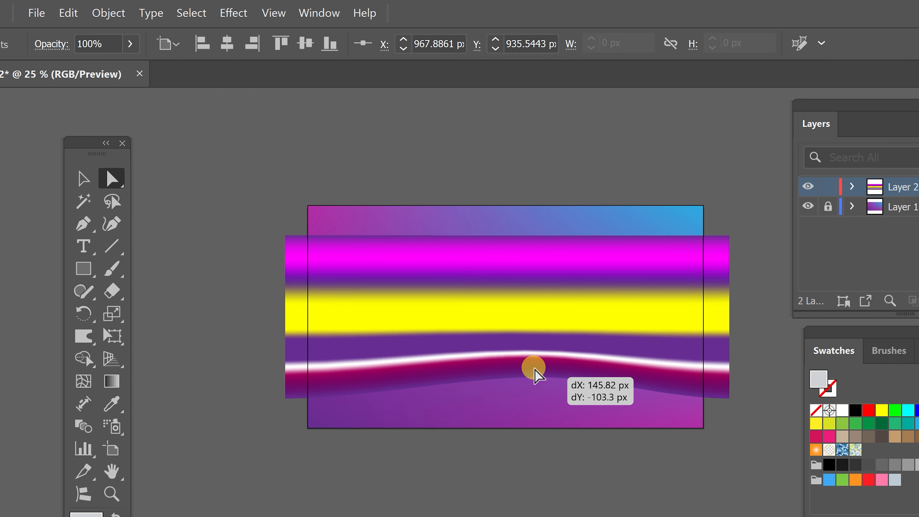
left_click_drag(507, 236, 462, 268)
Step: Raise the stripes' right half into a hump by pulling the leftward handles of the middle and bottom right-edge envelope points steeply upward
left_click(729, 318)
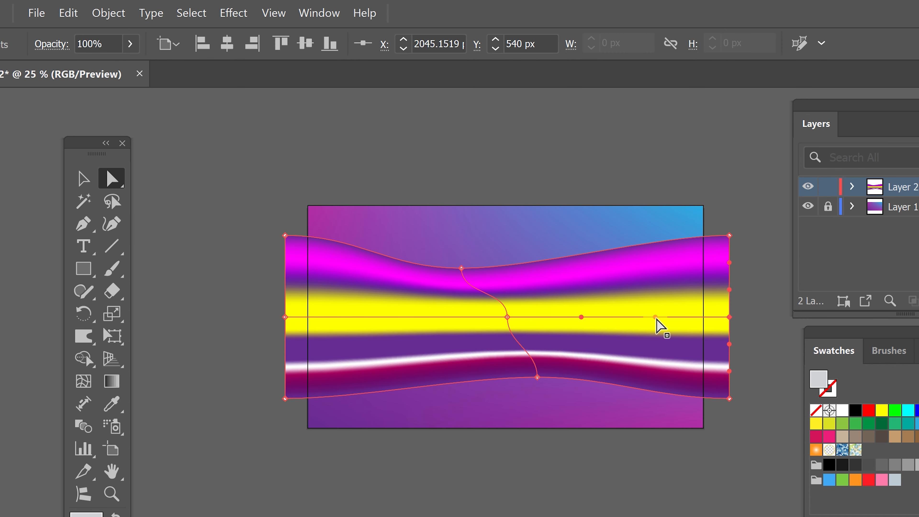
left_click_drag(655, 317, 601, 206)
left_click(729, 399)
left_click_drag(655, 398, 594, 208)
Step: Shift the envelope's centre point left and stretch the left end by moving its bottom corner down and its top corner up
left_click_drag(507, 317, 466, 318)
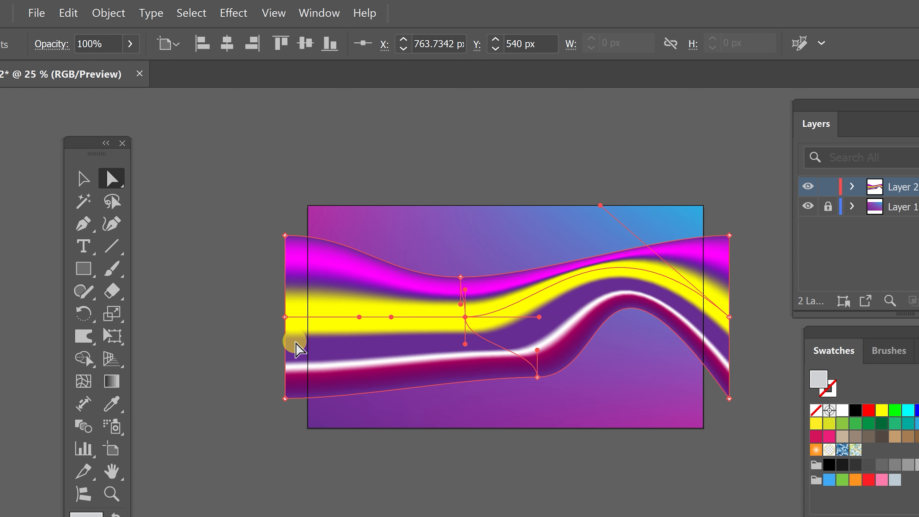
left_click_drag(285, 399, 285, 516)
left_click_drag(285, 236, 288, 147)
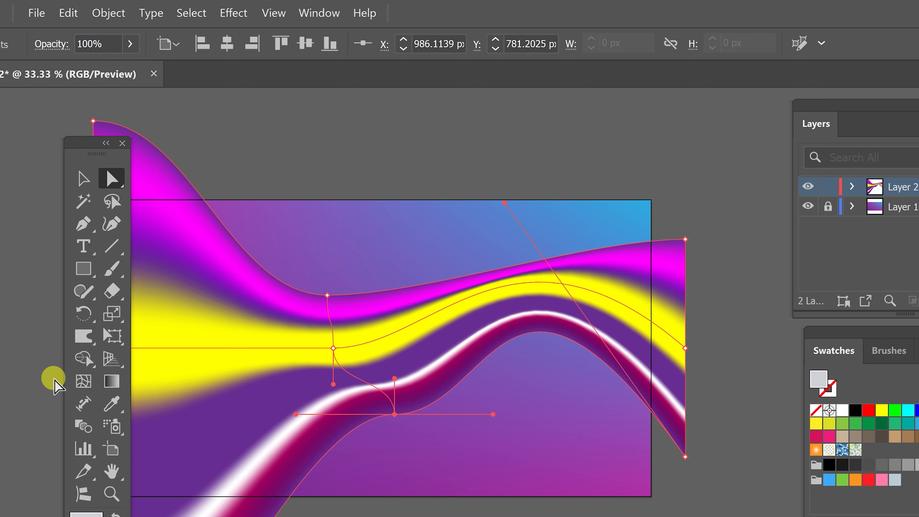
Step: Add an envelope mesh column through the hump in the right half and pull mesh points there to make the waves more pronounced
left_click(84, 381)
left_click(571, 254)
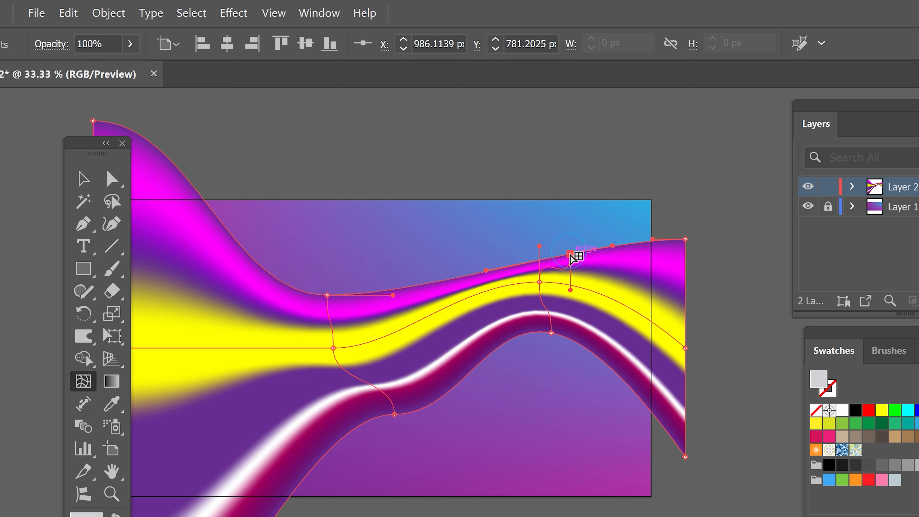
key("a")
left_click_drag(569, 255, 541, 206)
left_click_drag(649, 250, 612, 346)
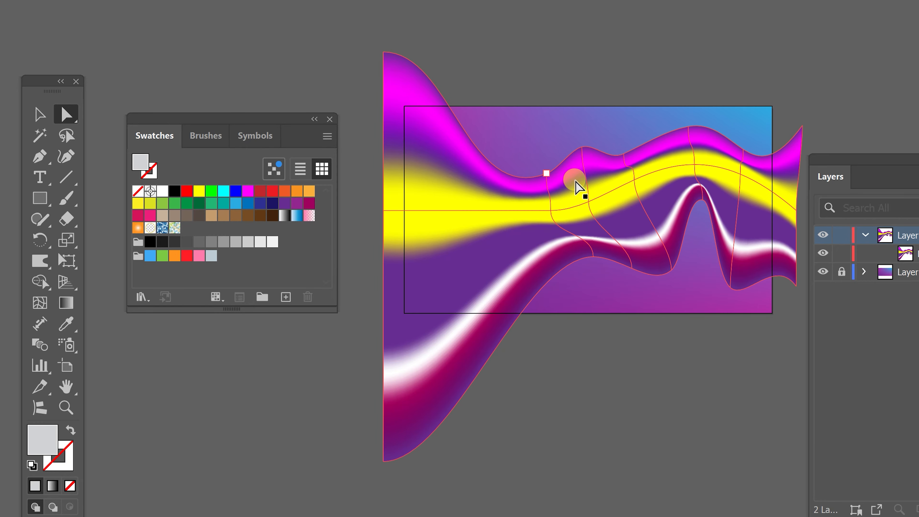
Step: Move the Swatches panel to the right of the artboard and switch the envelope to editing its contents with direct selection
left_click_drag(236, 119, 909, 310)
left_click_drag(616, 199, 520, 170)
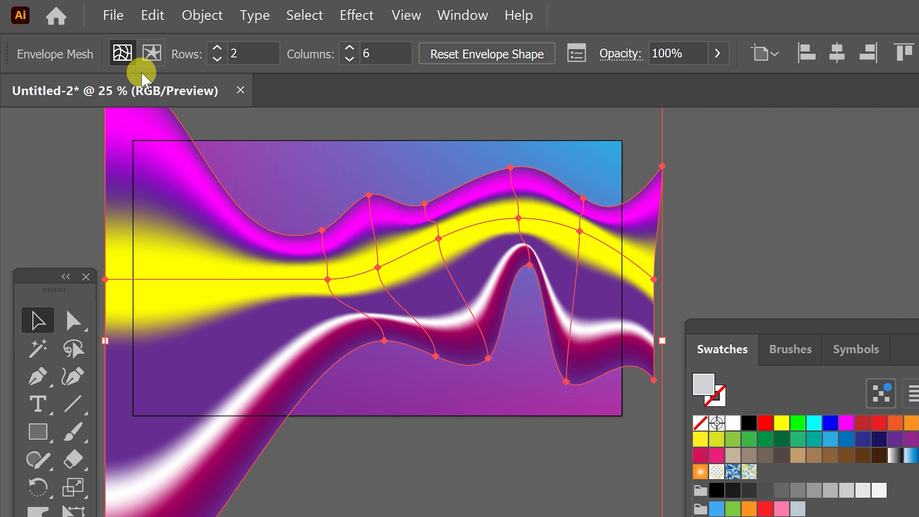
left_click(152, 55)
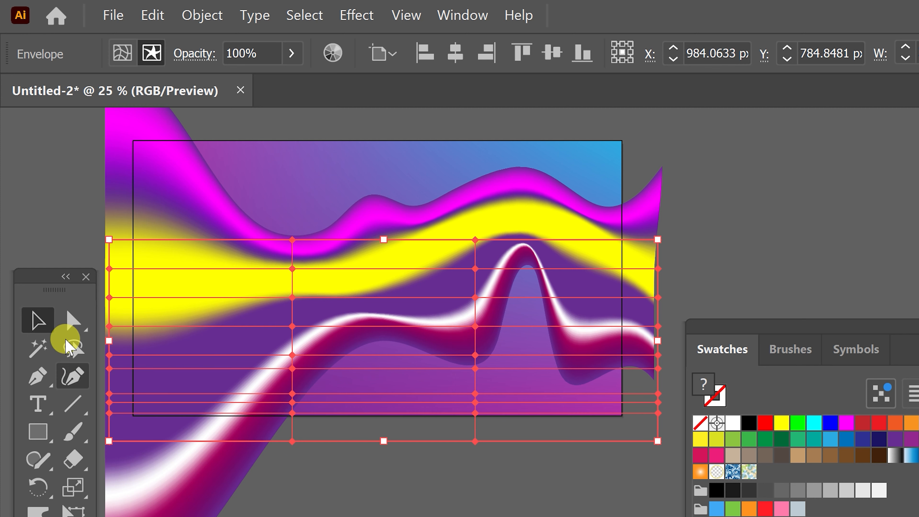
left_click(73, 318)
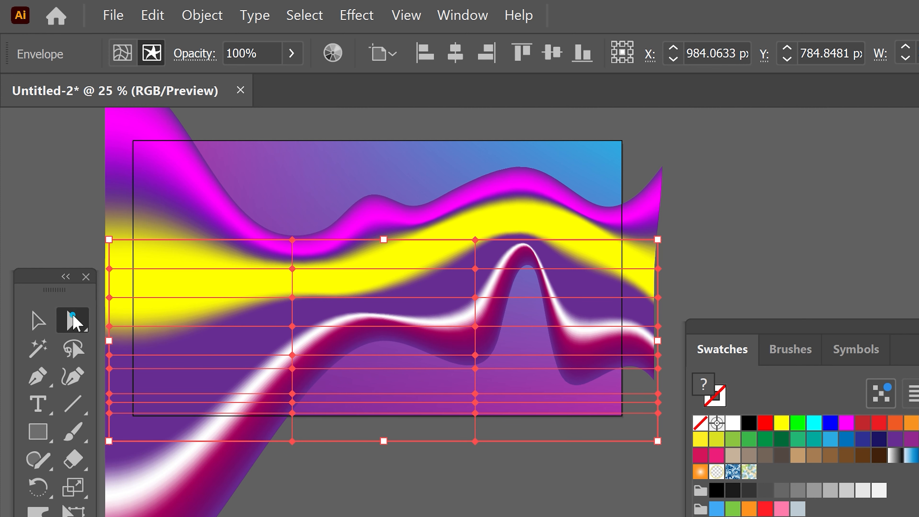
left_click(474, 241)
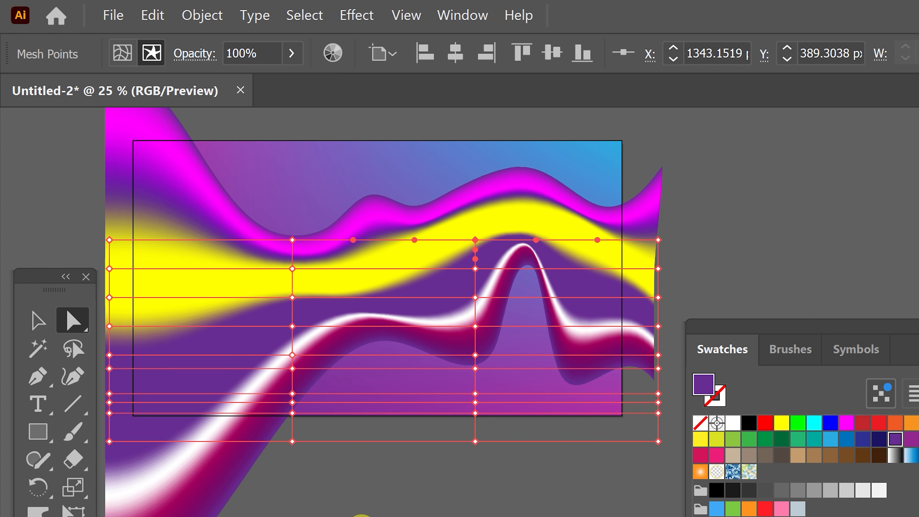
double_click(703, 383)
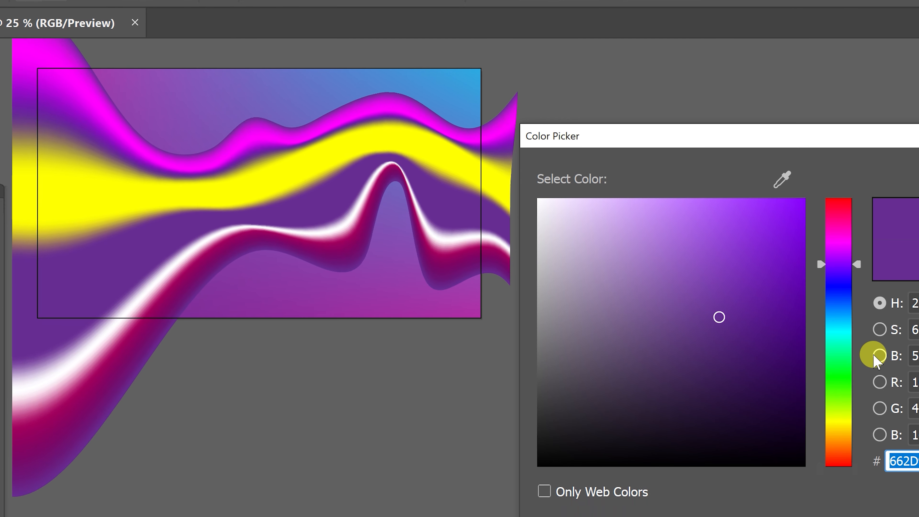
left_click(839, 423)
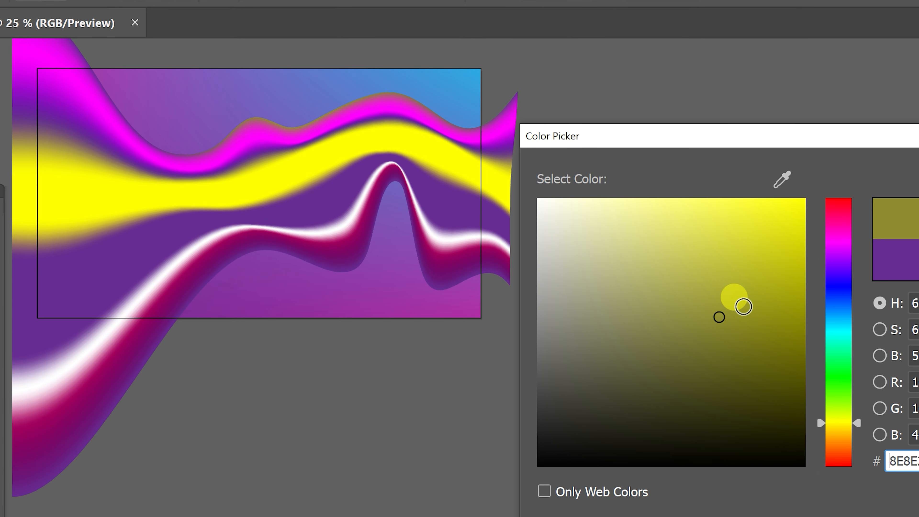
left_click(603, 198)
left_click_drag(703, 235, 632, 209)
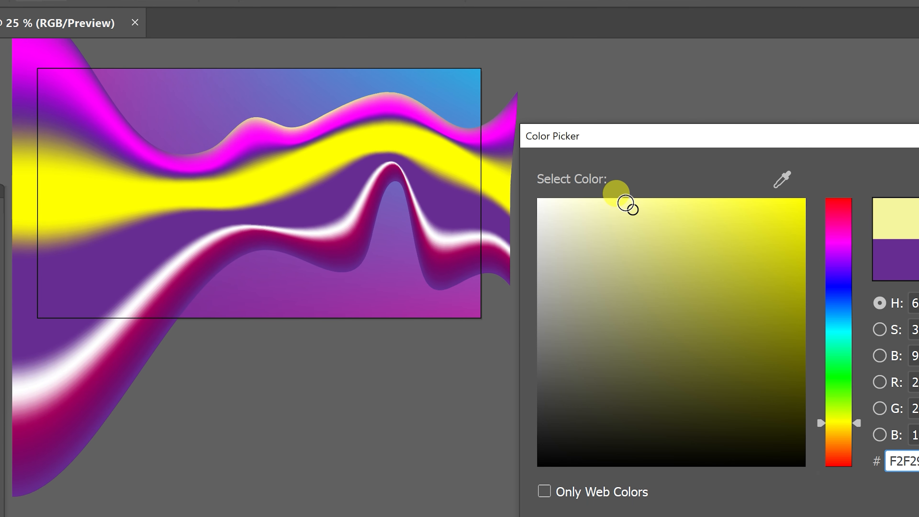
mouse_move(659, 232)
left_mouse_down()
mouse_move(651, 205)
mouse_move(674, 259)
mouse_move(611, 199)
left_mouse_up()
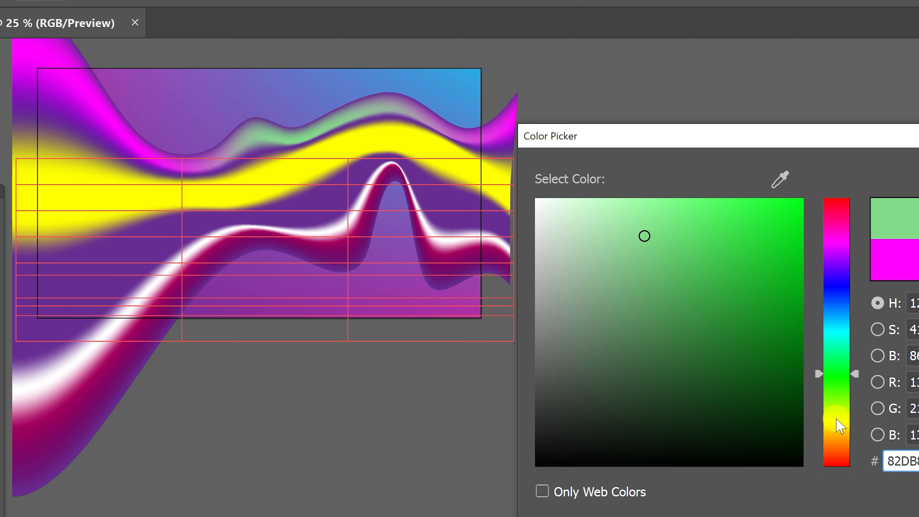
Step: On the third vertical mesh line, color the magenta band's second-row point pale yellow and the yellow band's fourth-row point pale cyan
left_click(839, 421)
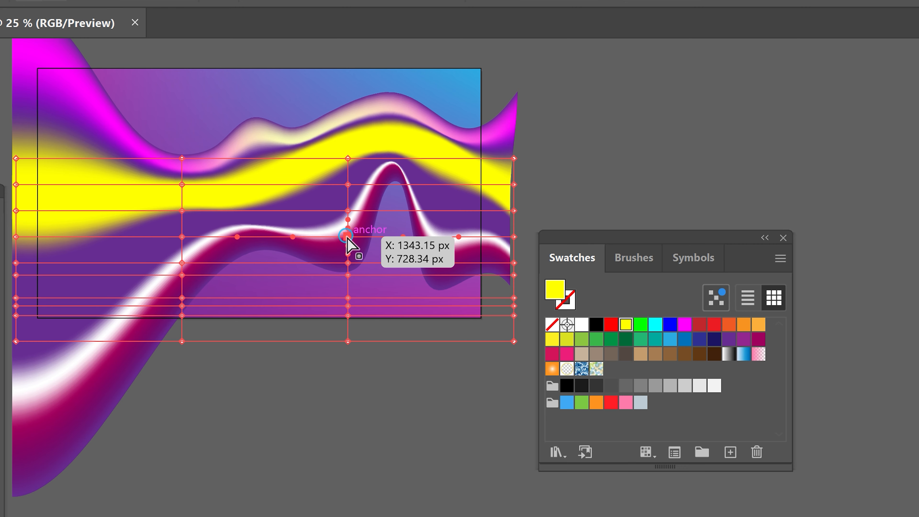
left_click(348, 237)
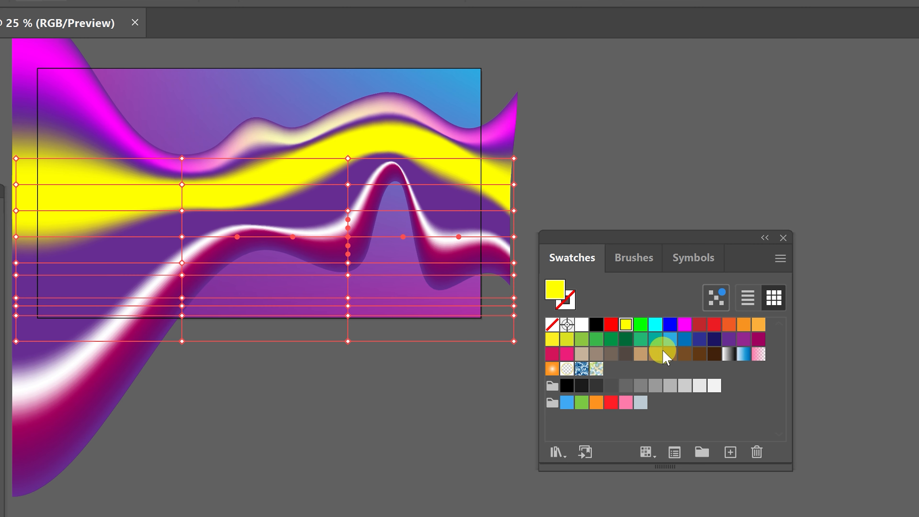
double_click(550, 286)
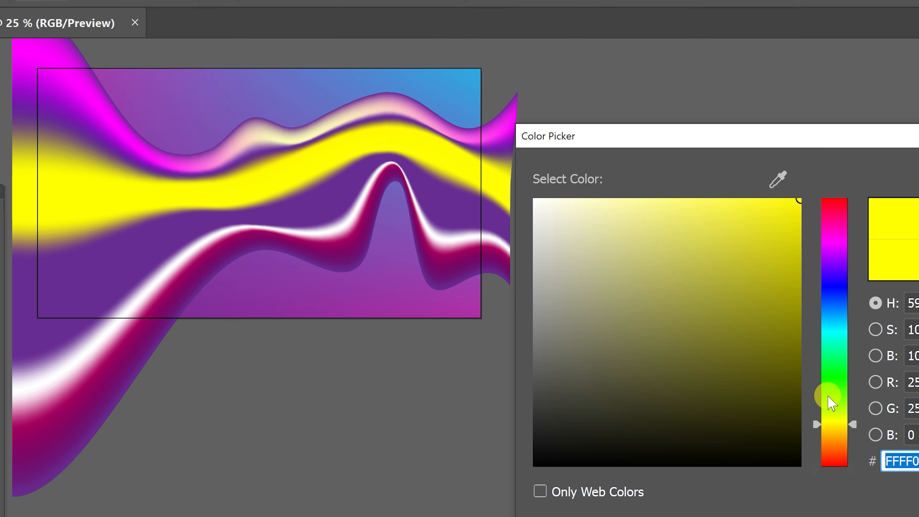
left_click(834, 327)
mouse_move(744, 258)
left_mouse_down()
mouse_move(677, 216)
mouse_move(610, 191)
mouse_move(753, 388)
mouse_move(643, 246)
mouse_move(610, 226)
left_mouse_up()
left_click(918, 203)
left_click(181, 265)
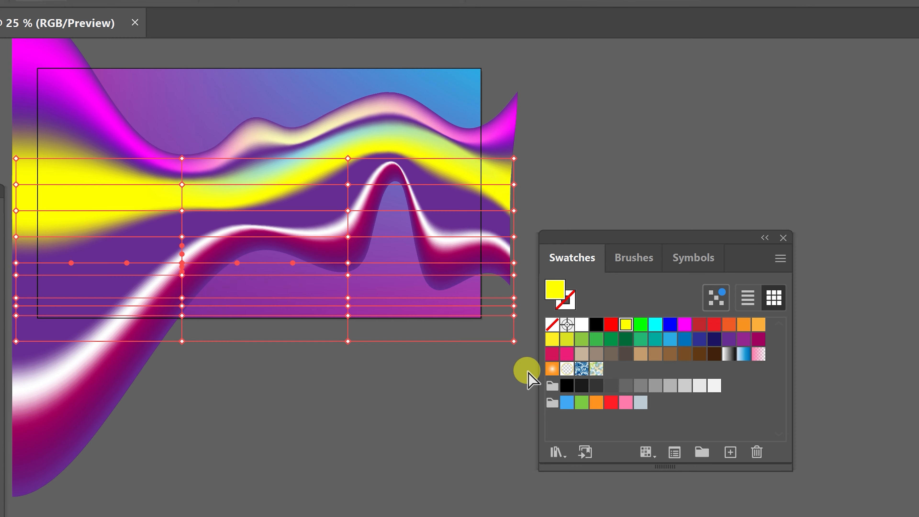
double_click(556, 291)
mouse_move(729, 412)
left_mouse_down()
mouse_move(701, 288)
mouse_move(725, 365)
left_mouse_up()
left_click(829, 287)
left_click_drag(666, 260, 566, 183)
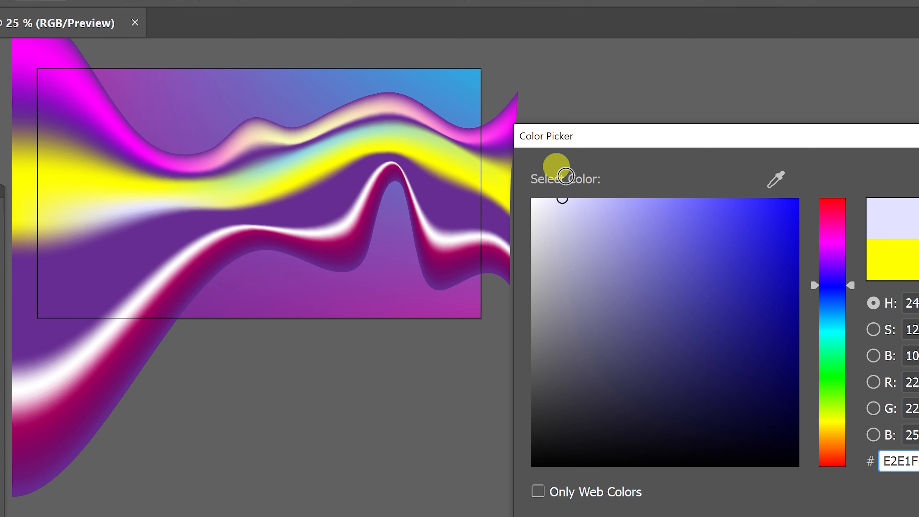
left_click(825, 243)
mouse_move(652, 262)
left_mouse_down()
mouse_move(610, 219)
mouse_move(533, 308)
left_mouse_up()
key("Escape")
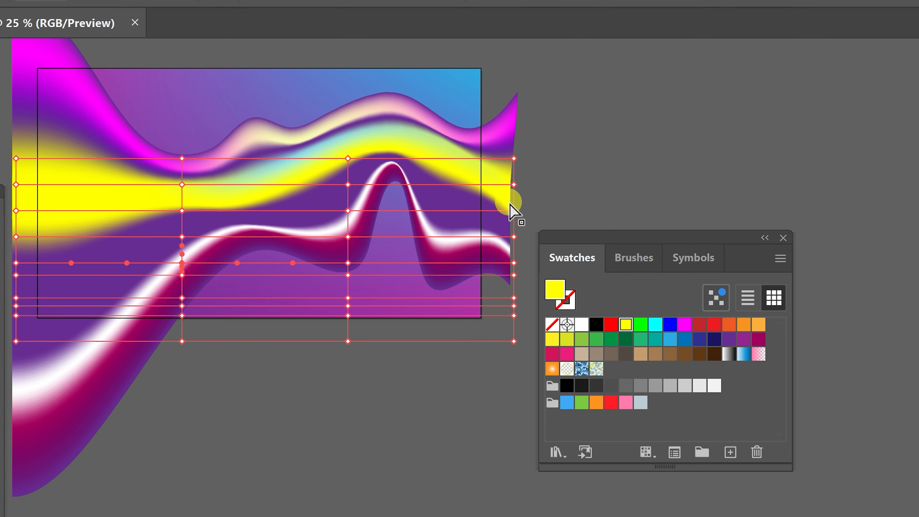
Step: Color the third-row mesh point on the gradient mesh's right edge very dark purple
left_click(512, 208)
double_click(553, 294)
mouse_move(718, 328)
left_mouse_down()
mouse_move(757, 430)
mouse_move(757, 401)
left_mouse_up()
left_click(918, 203)
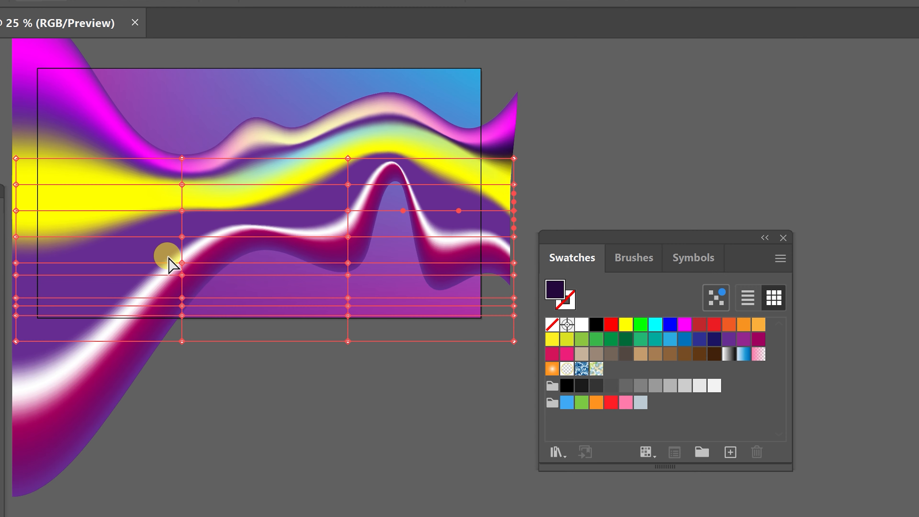
left_click_drag(122, 218, 150, 215)
left_click(44, 260)
double_click(555, 289)
mouse_move(724, 429)
left_mouse_down()
mouse_move(715, 332)
mouse_move(705, 398)
left_mouse_up()
key("Escape")
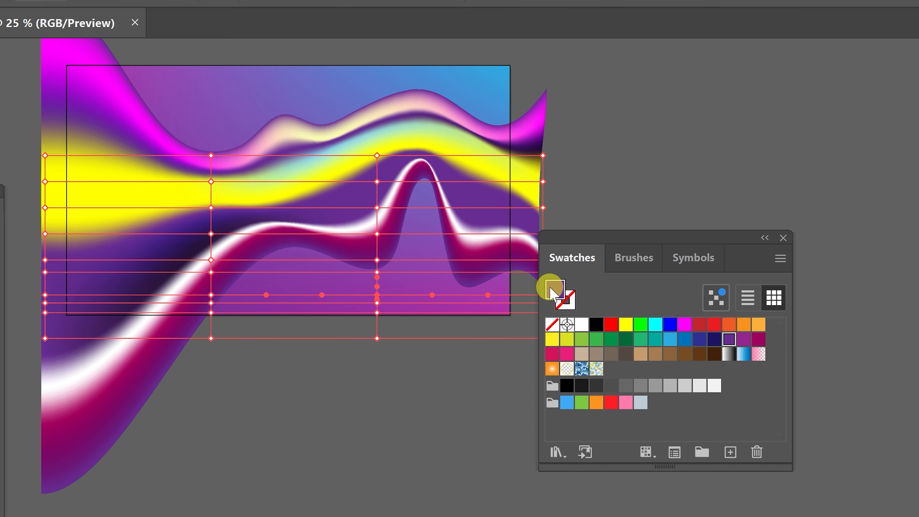
Step: Darken the purple of the seventh-row mesh point on the third vertical mesh line
double_click(551, 289)
mouse_move(702, 314)
left_mouse_down()
mouse_move(711, 393)
mouse_move(700, 382)
left_mouse_up()
key("Return")
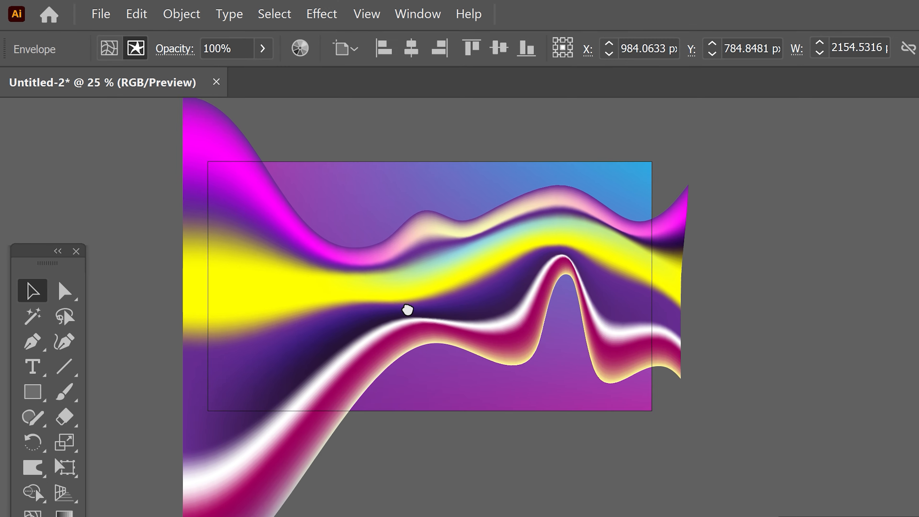
Step: Expand the envelope-distorted stripes with the Object and Fill options enabled
left_click_drag(407, 311, 372, 286)
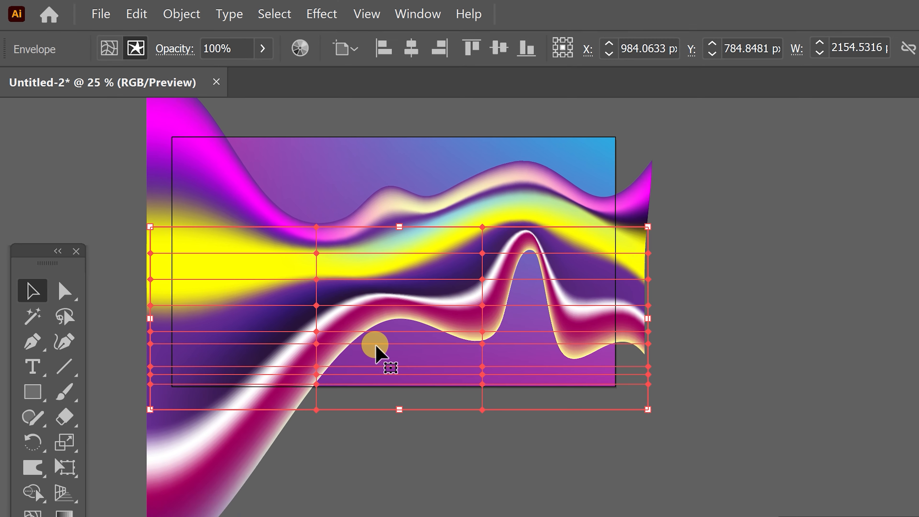
left_click(188, 16)
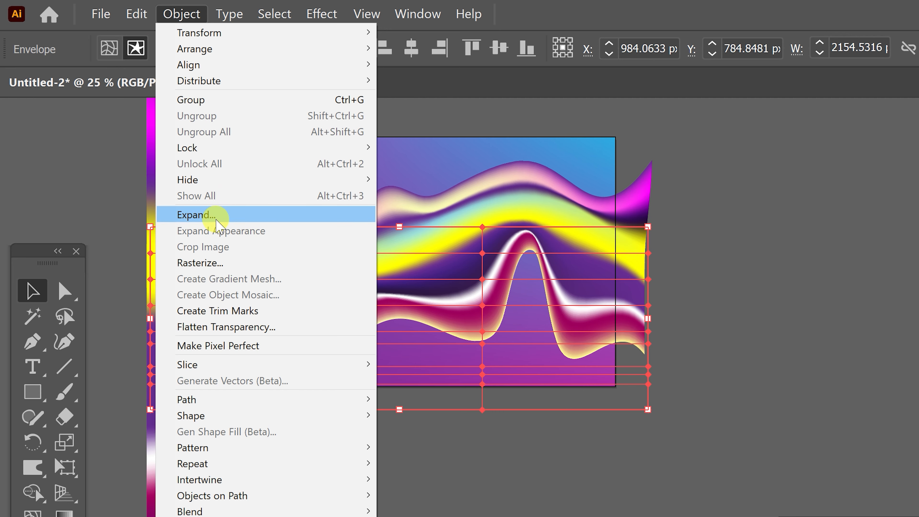
left_click(214, 214)
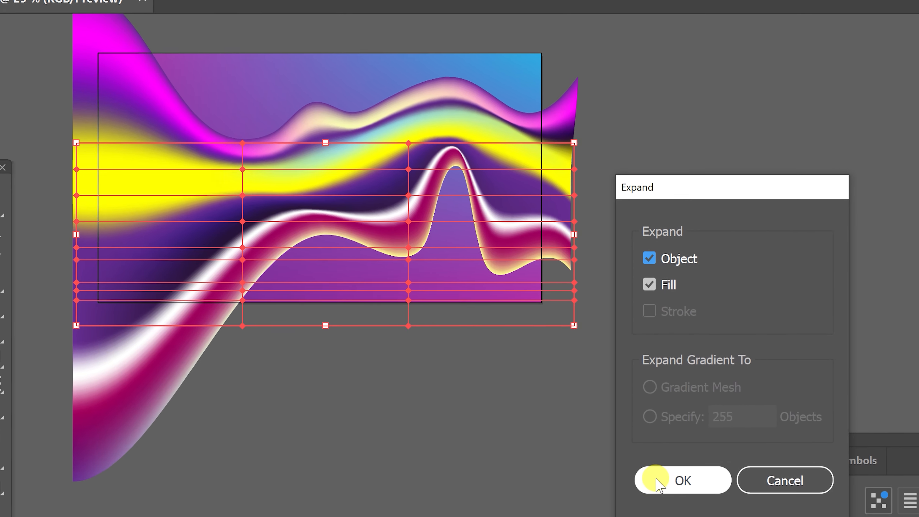
left_click(657, 484)
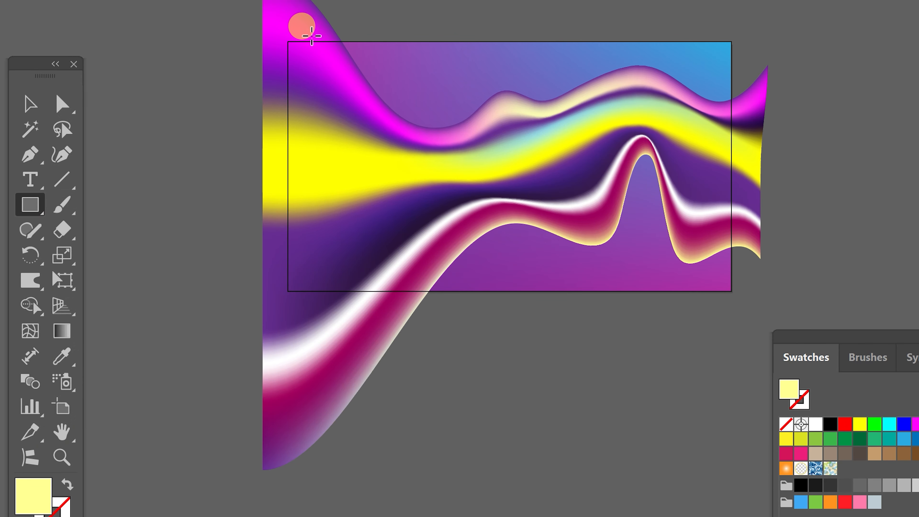
Step: Draw a rectangle covering the whole artboard and use it as a clipping mask on the wavy striped mesh
left_click_drag(288, 41, 733, 291)
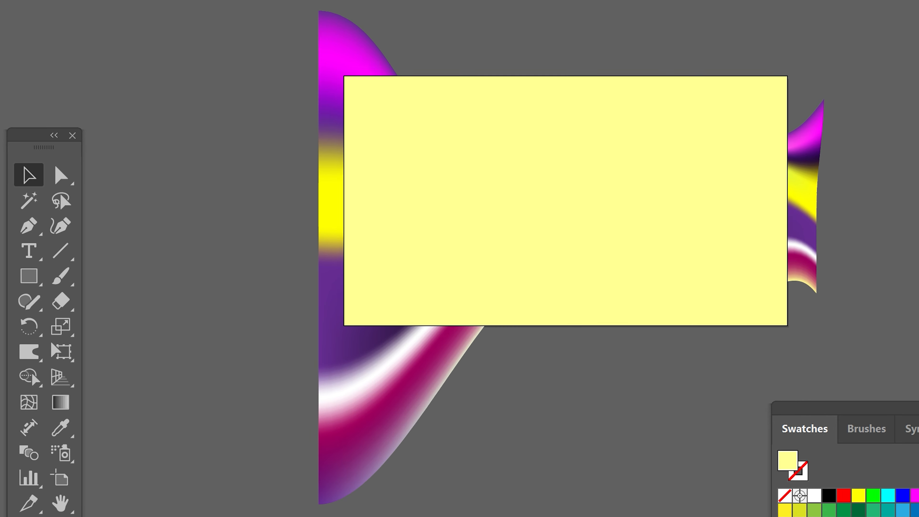
left_click_drag(250, 66, 842, 289)
right_click(670, 141)
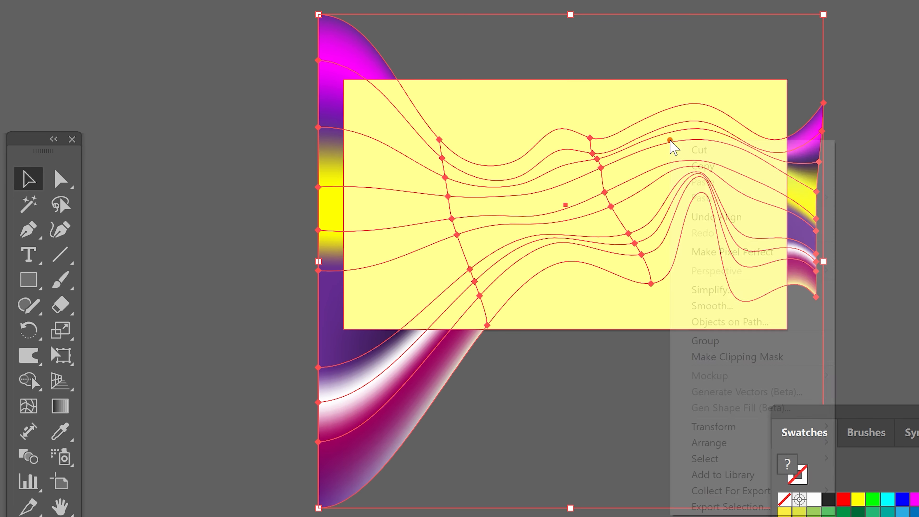
left_click(768, 357)
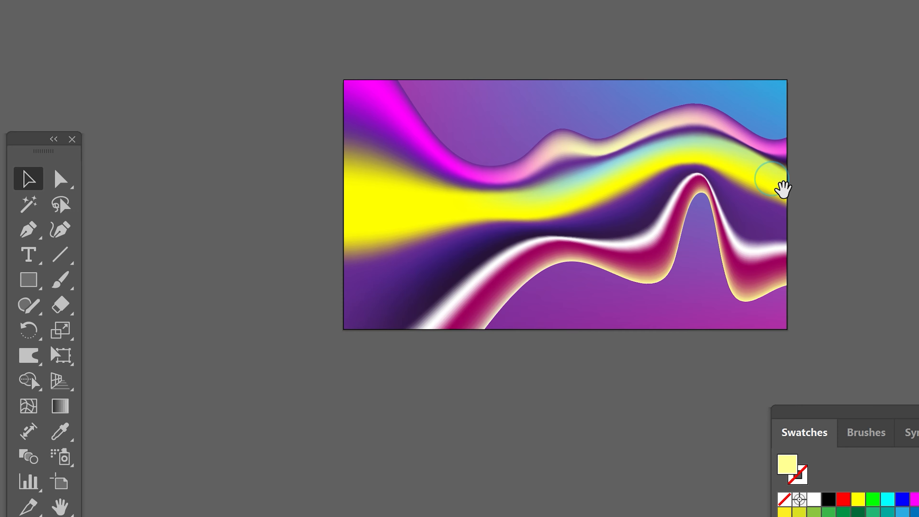
left_click_drag(783, 189, 790, 254)
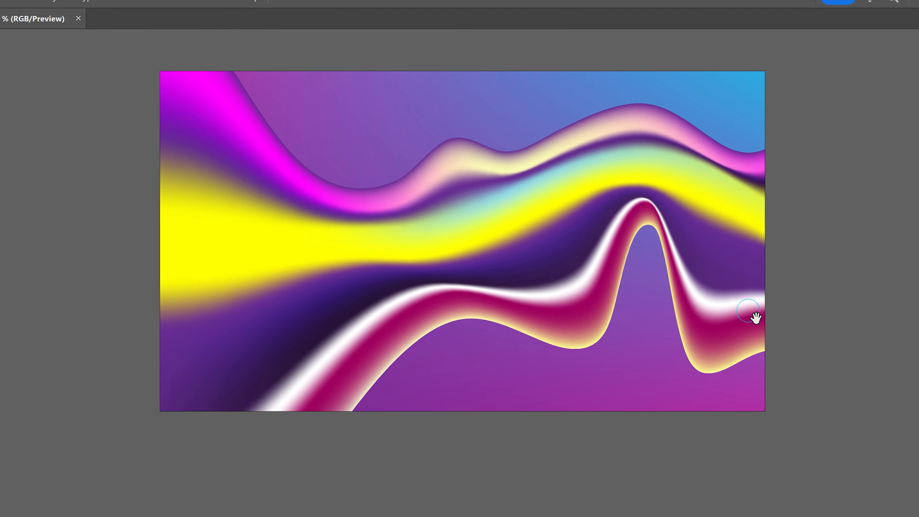
left_click_drag(755, 318, 692, 353)
key("Tab")
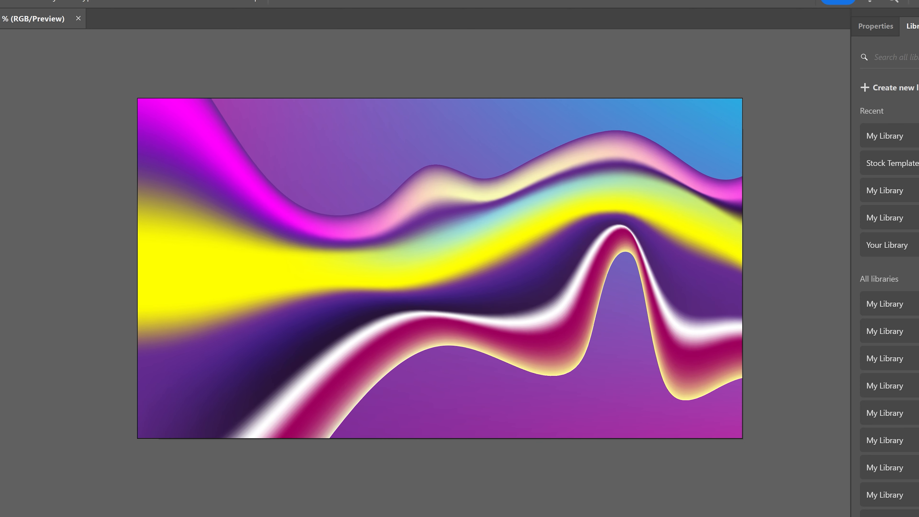